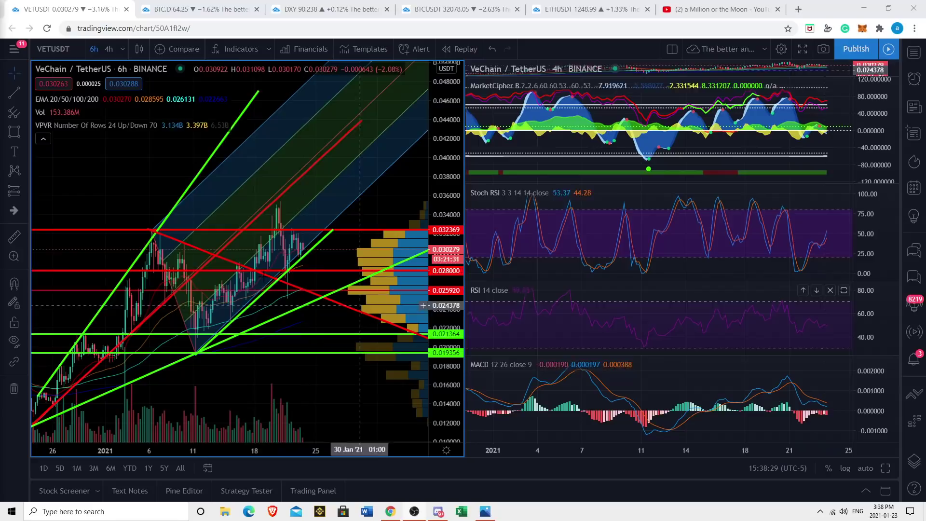
- Extend the green trend line from the 11 January low up to about 0.045206 near 10 Feb '21
{"action": "left_click_drag", "start_coordinate": [317, 395], "coordinate": [270, 377]}
{"action": "scroll", "coordinate": [222, 406], "scroll_direction": "down", "scroll_amount": 5}
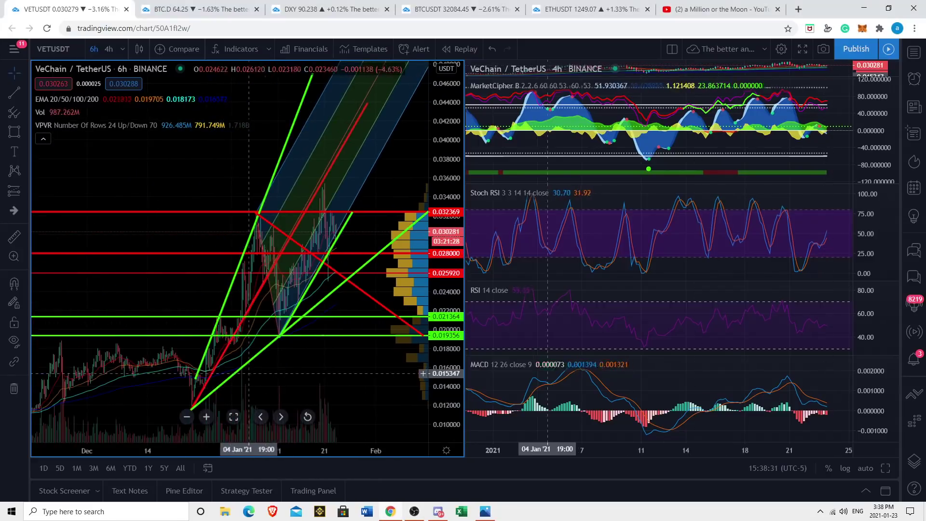
{"action": "left_click_drag", "start_coordinate": [223, 406], "coordinate": [188, 416]}
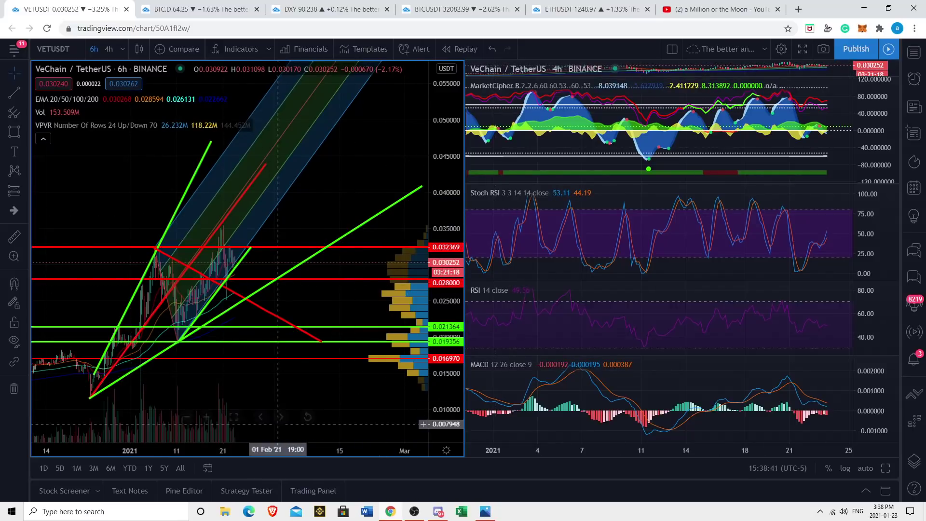
{"action": "left_click_drag", "start_coordinate": [305, 392], "coordinate": [320, 396]}
{"action": "left_click_drag", "start_coordinate": [244, 363], "coordinate": [266, 373]}
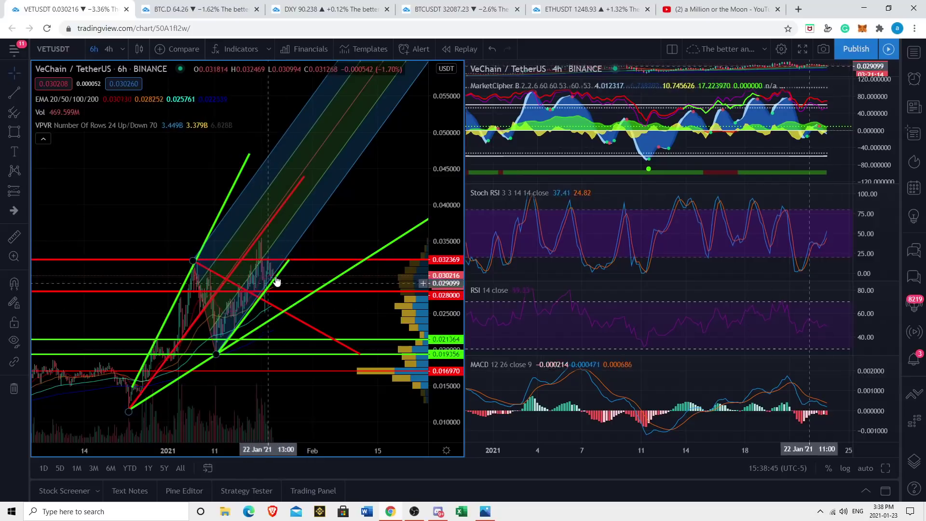
{"action": "mouse_move", "coordinate": [288, 259]}
{"action": "left_mouse_down"}
{"action": "mouse_move", "coordinate": [344, 210]}
{"action": "mouse_move", "coordinate": [357, 170]}
{"action": "left_mouse_up"}
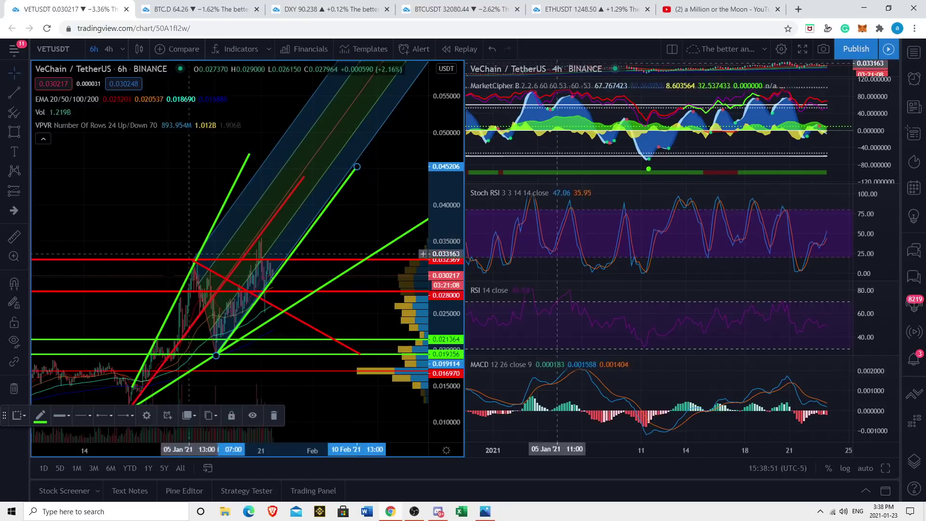
- Zoom and pan the 6h chart to centre January's candles inside the channel
{"action": "scroll", "coordinate": [295, 409], "scroll_direction": "up", "scroll_amount": 4}
{"action": "left_click_drag", "start_coordinate": [333, 393], "coordinate": [385, 361]}
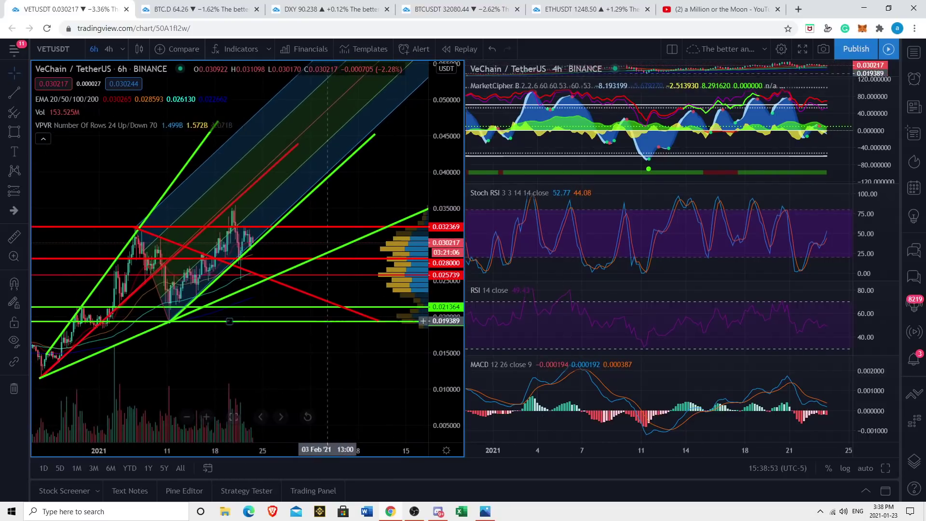
{"action": "left_click_drag", "start_coordinate": [155, 248], "coordinate": [202, 242]}
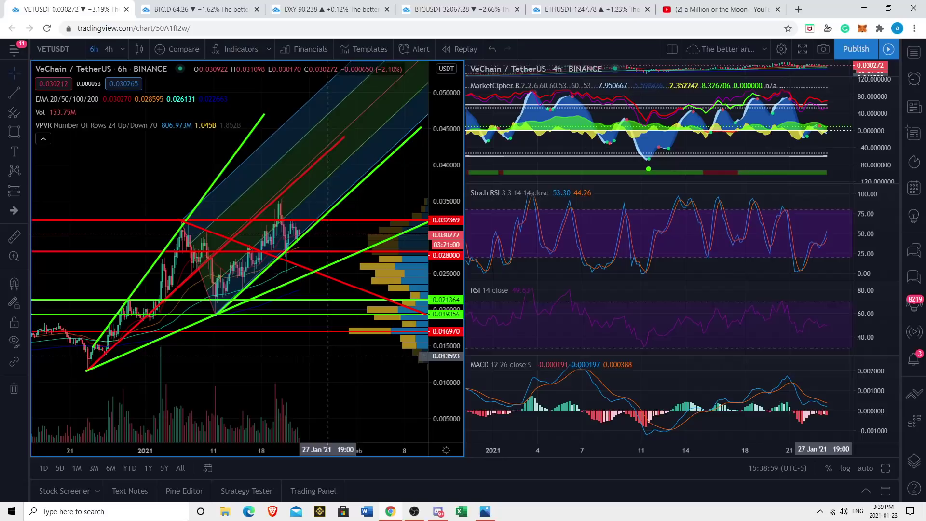
{"action": "scroll", "coordinate": [326, 236], "scroll_direction": "up", "scroll_amount": 3}
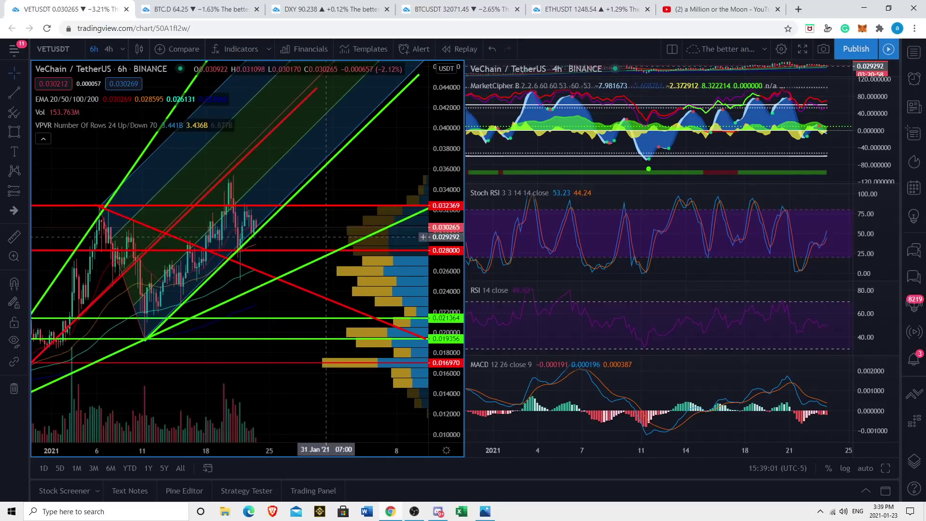
{"action": "left_click_drag", "start_coordinate": [306, 247], "coordinate": [324, 252]}
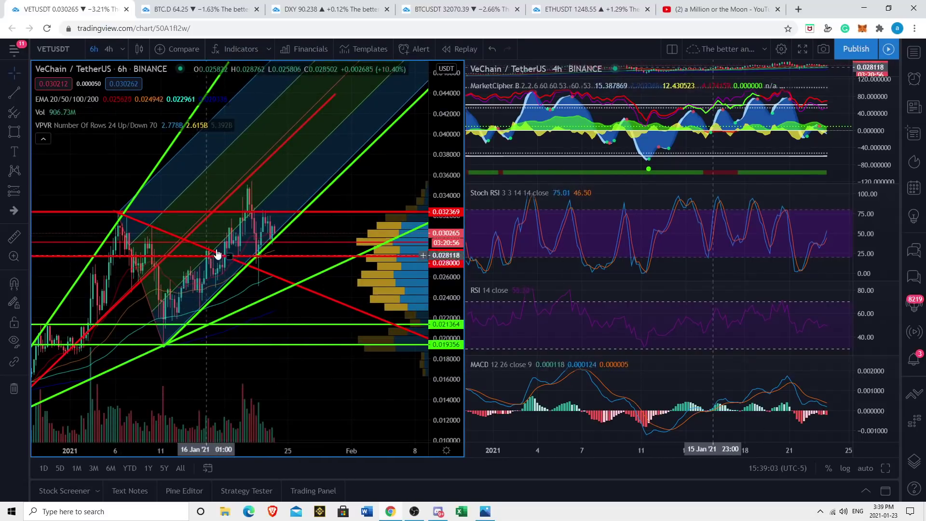
{"action": "left_click_drag", "start_coordinate": [377, 190], "coordinate": [381, 205]}
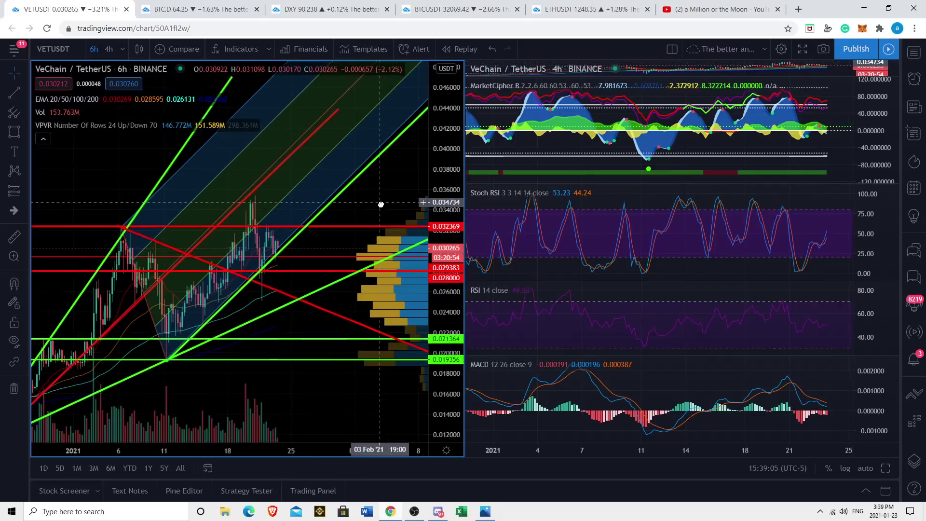
{"action": "scroll", "coordinate": [329, 236], "scroll_direction": "up", "scroll_amount": 2}
{"action": "left_click_drag", "start_coordinate": [305, 252], "coordinate": [359, 250]}
- Rescale the price axis so the January candles fit between the support/resistance lines
{"action": "left_click_drag", "start_coordinate": [457, 305], "coordinate": [456, 221]}
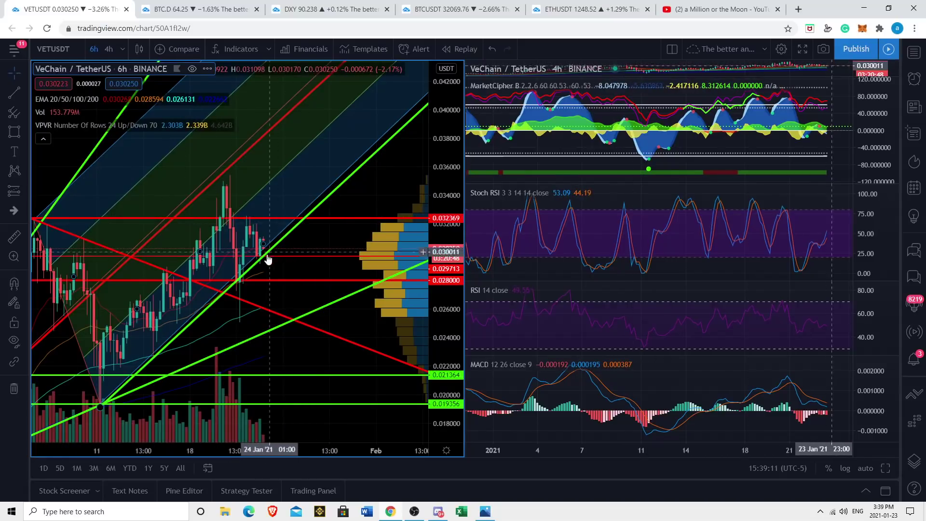
{"action": "scroll", "coordinate": [358, 279], "scroll_direction": "down", "scroll_amount": 3}
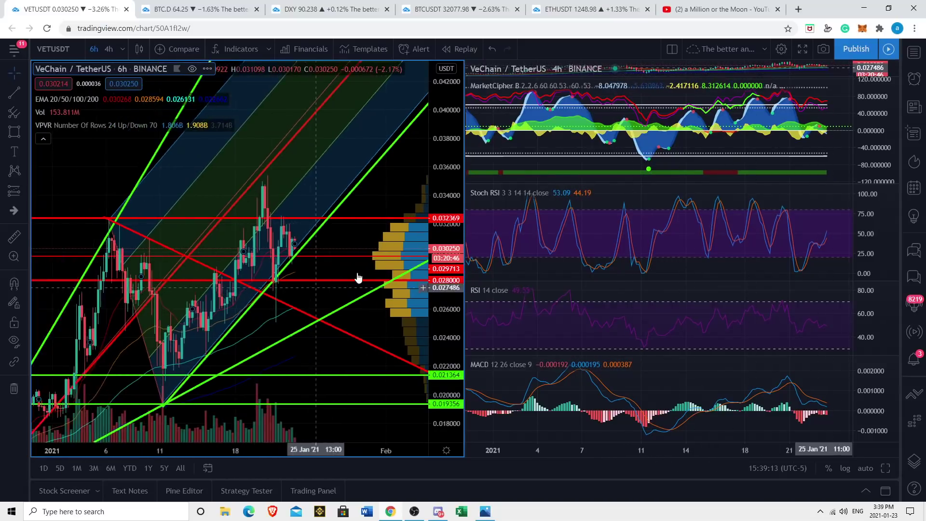
{"action": "left_click_drag", "start_coordinate": [448, 258], "coordinate": [448, 284]}
{"action": "left_click_drag", "start_coordinate": [332, 223], "coordinate": [288, 222]}
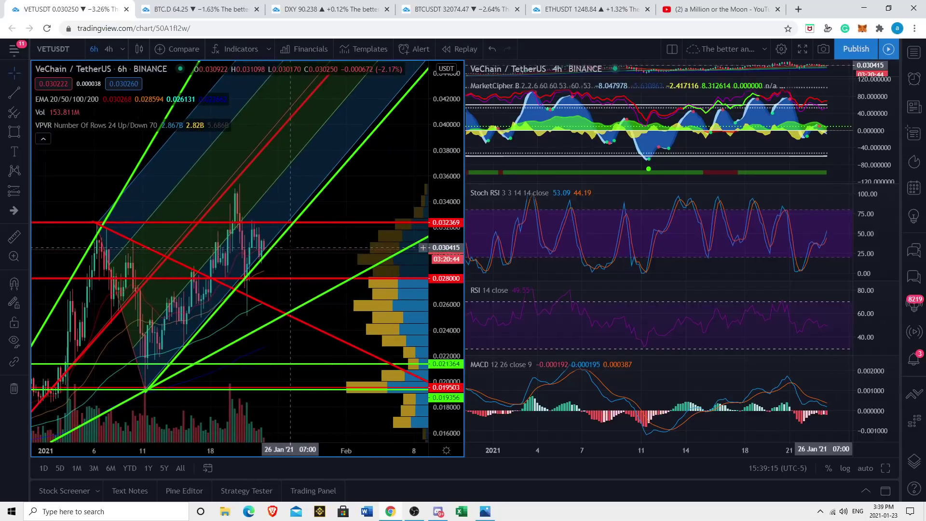
- Measure the recent 8-bar price move between two candles, then clear the measurement
{"action": "left_click", "coordinate": [15, 236]}
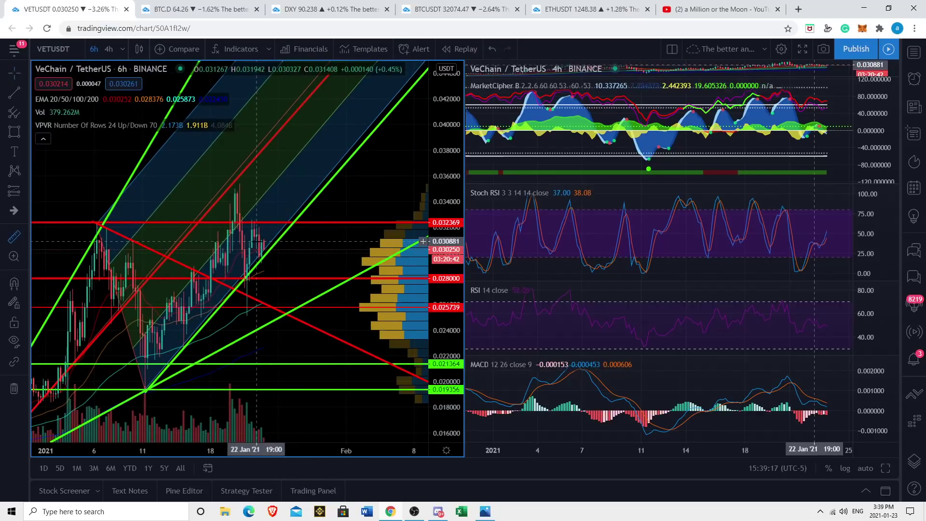
{"action": "left_click", "coordinate": [265, 239]}
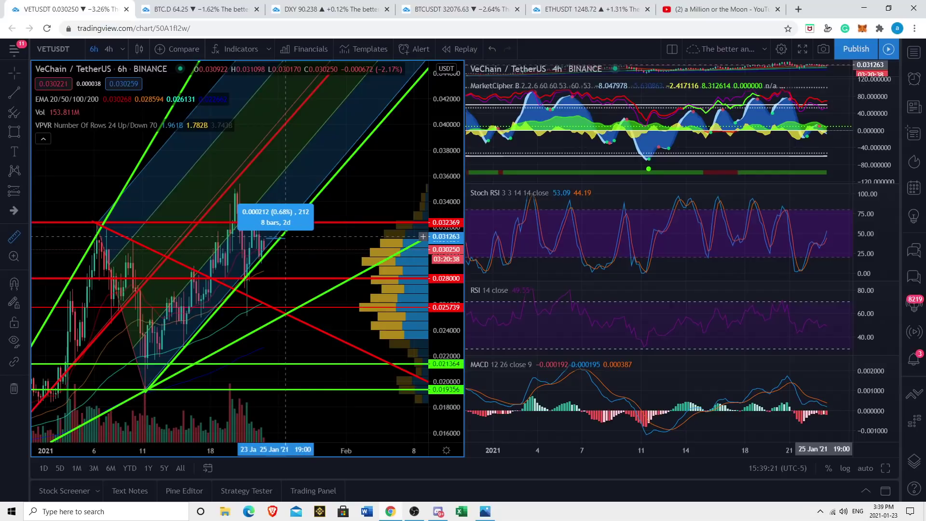
{"action": "left_click", "coordinate": [285, 237]}
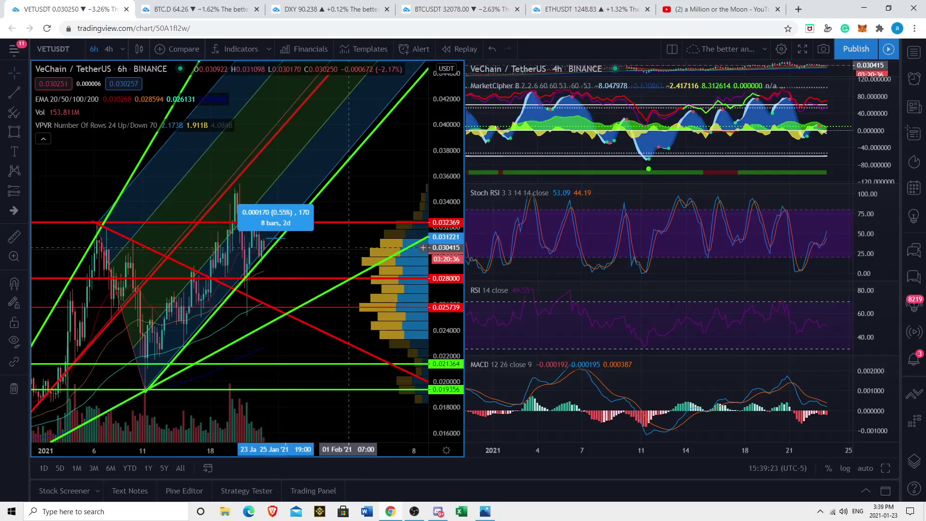
{"action": "left_click", "coordinate": [395, 231]}
- Compress the price scale and zoom the 6h chart back out to late December
{"action": "left_click_drag", "start_coordinate": [437, 188], "coordinate": [431, 256]}
{"action": "scroll", "coordinate": [389, 254], "scroll_direction": "down", "scroll_amount": 5}
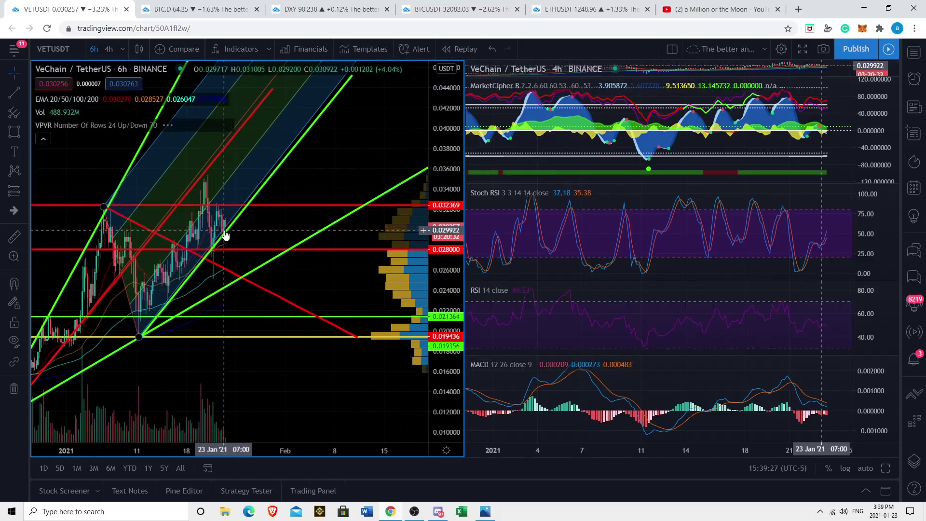
{"action": "scroll", "coordinate": [368, 217], "scroll_direction": "down", "scroll_amount": 2}
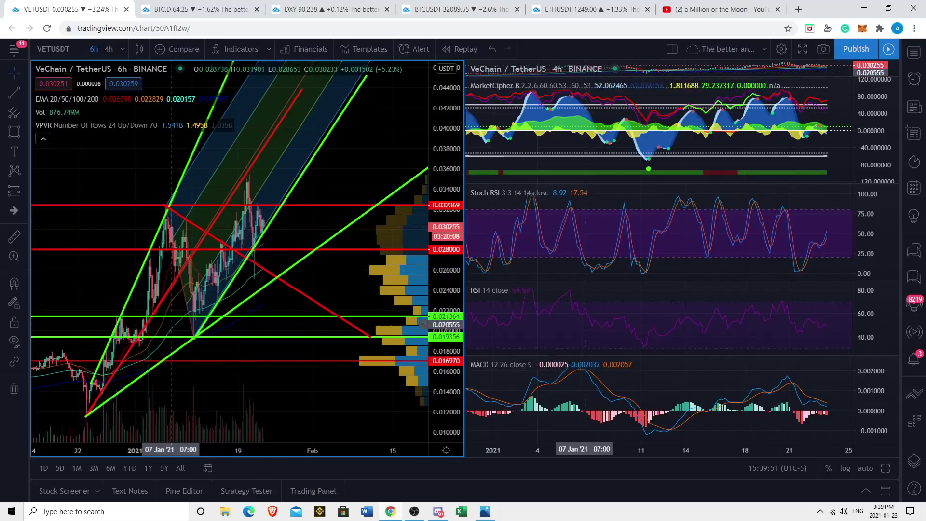
- Draw a vertical green trend line, move it toward the channel, then delete it
{"action": "left_click_drag", "start_coordinate": [452, 167], "coordinate": [452, 189]}
{"action": "left_click", "coordinate": [17, 91]}
{"action": "left_click", "coordinate": [53, 91]}
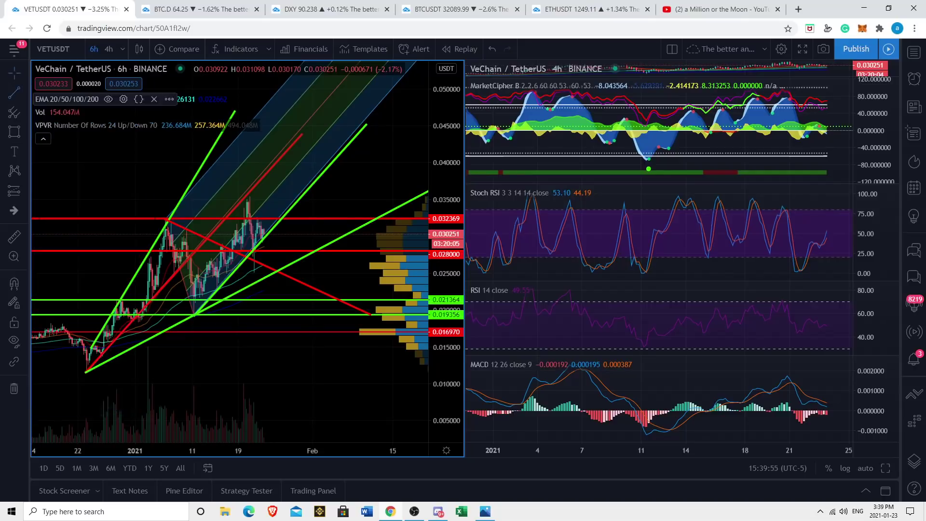
{"action": "left_click", "coordinate": [194, 316]}
{"action": "left_click", "coordinate": [192, 218]}
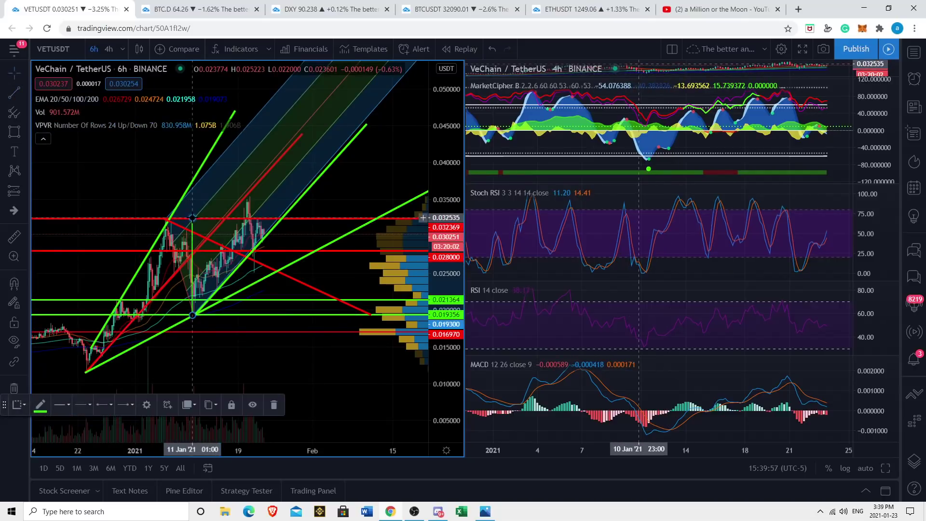
{"action": "left_click_drag", "start_coordinate": [193, 280], "coordinate": [276, 179]}
{"action": "left_click_drag", "start_coordinate": [303, 141], "coordinate": [296, 193]}
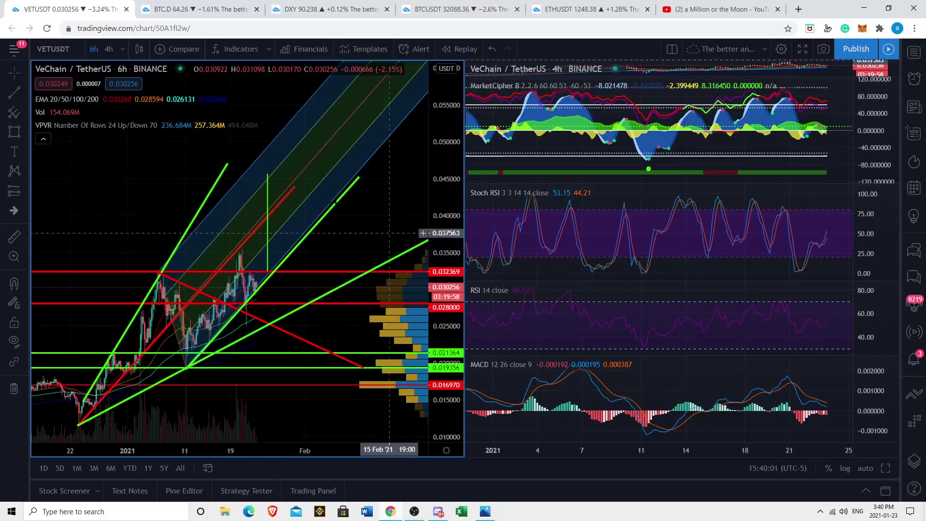
{"action": "left_click", "coordinate": [268, 235]}
{"action": "key", "text": "Delete"}
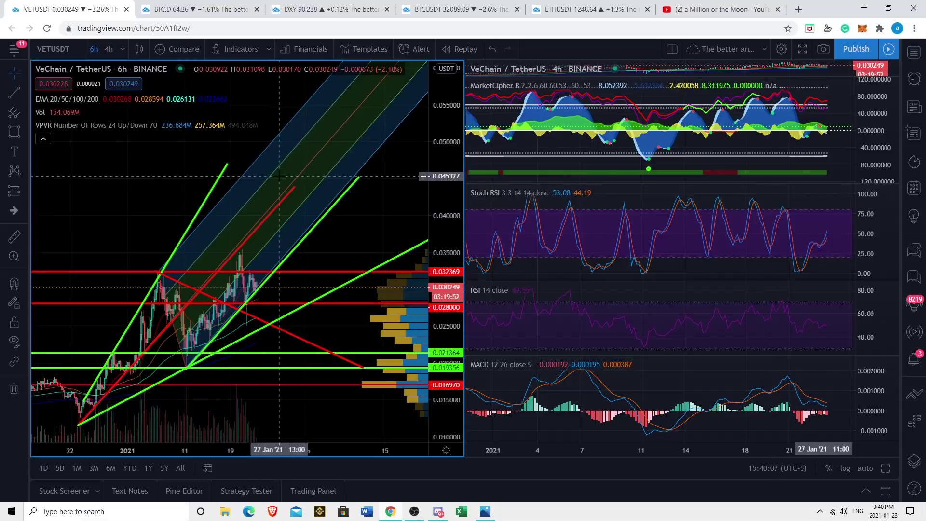
- Pan and rescale the 6h chart to show a wider price range
{"action": "left_click_drag", "start_coordinate": [342, 240], "coordinate": [314, 203]}
{"action": "scroll", "coordinate": [350, 221], "scroll_direction": "down", "scroll_amount": 3}
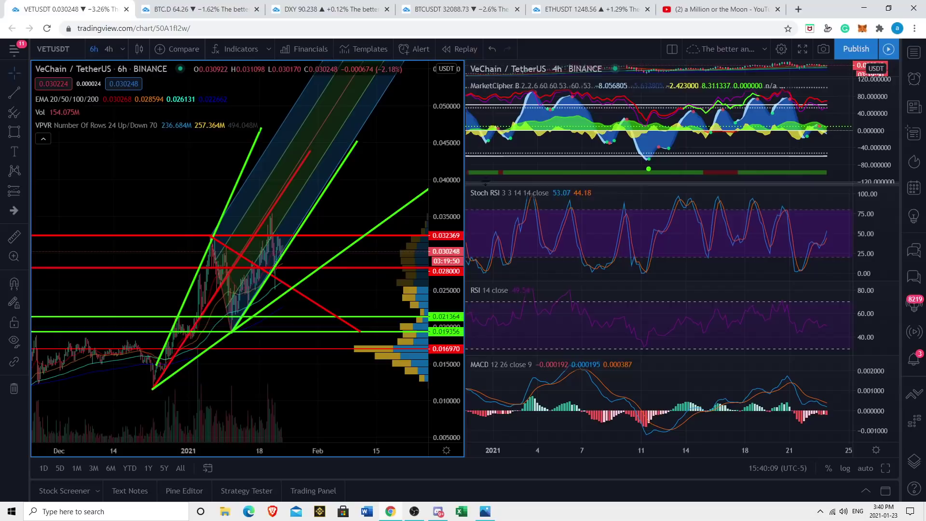
{"action": "scroll", "coordinate": [289, 231], "scroll_direction": "up", "scroll_amount": 3}
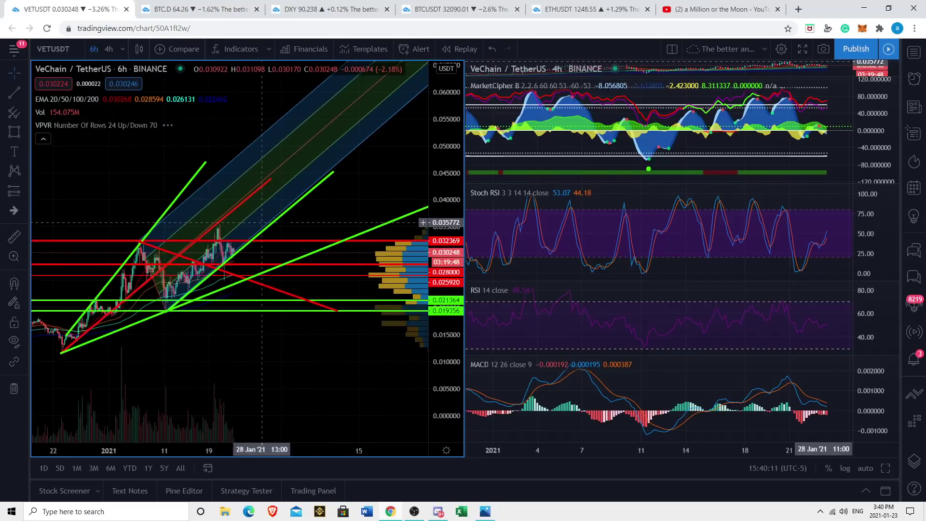
{"action": "left_click_drag", "start_coordinate": [327, 232], "coordinate": [340, 253]}
{"action": "left_click_drag", "start_coordinate": [457, 310], "coordinate": [452, 241]}
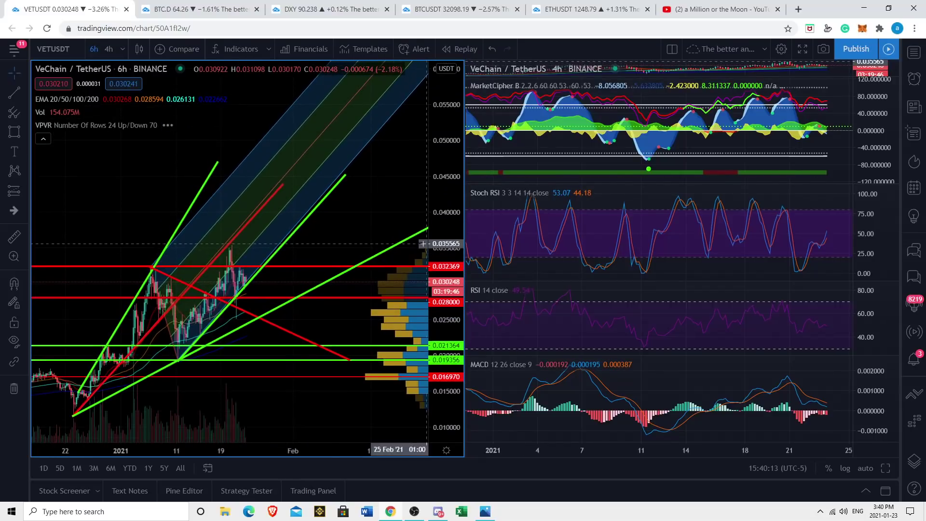
{"action": "left_click_drag", "start_coordinate": [362, 231], "coordinate": [382, 215]}
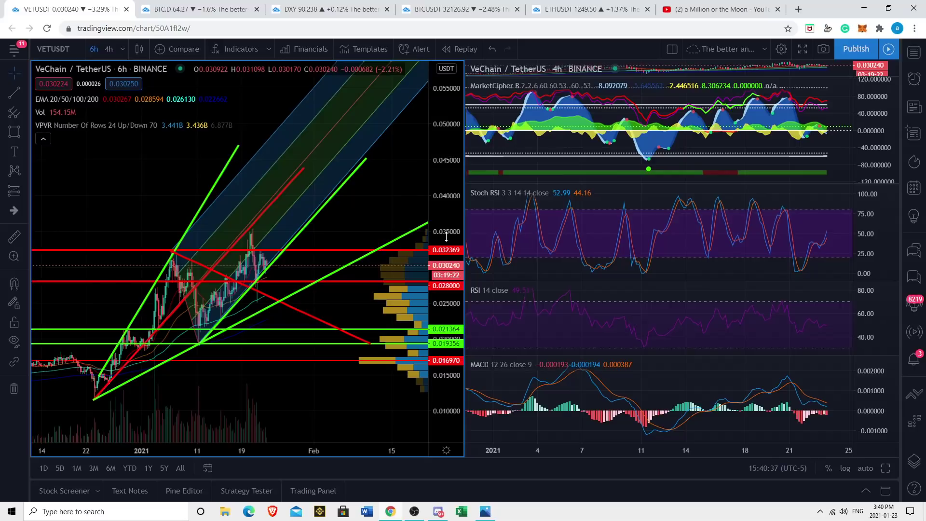
- Zoom the VeChain 6h chart out horizontally so the December candles come into view
{"action": "scroll", "coordinate": [323, 381], "scroll_direction": "down", "scroll_amount": 3}
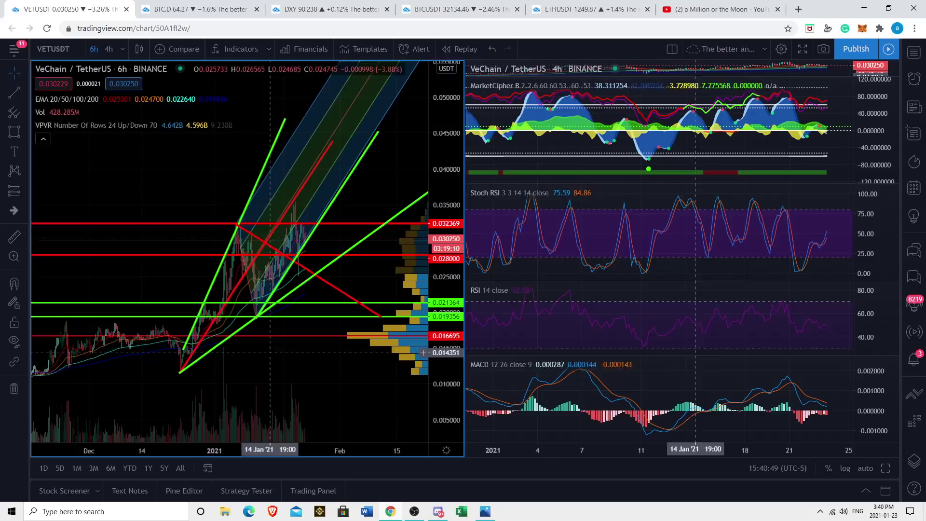
- Measure the 24–31 Dec rally (about 52.88% over 26 bars), clear it, and zoom into January
{"action": "left_click_drag", "start_coordinate": [276, 356], "coordinate": [296, 377]}
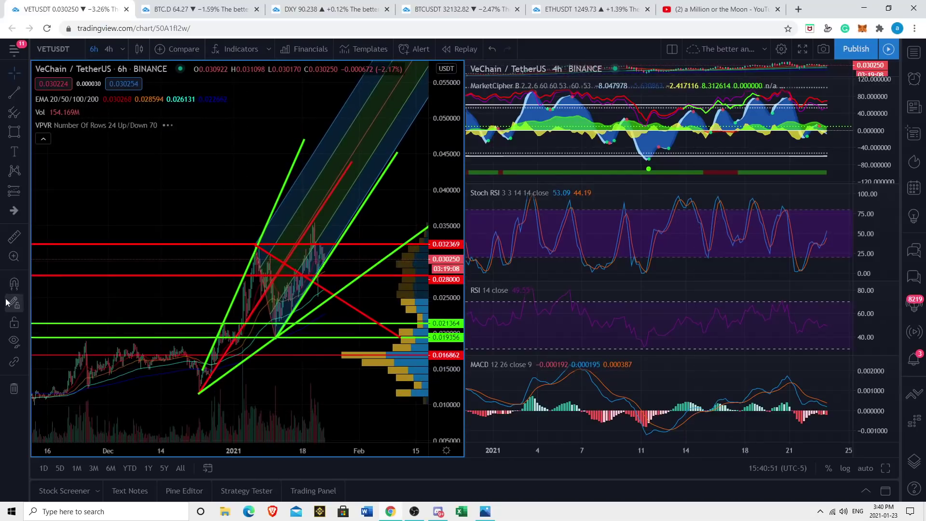
{"action": "left_click", "coordinate": [14, 237]}
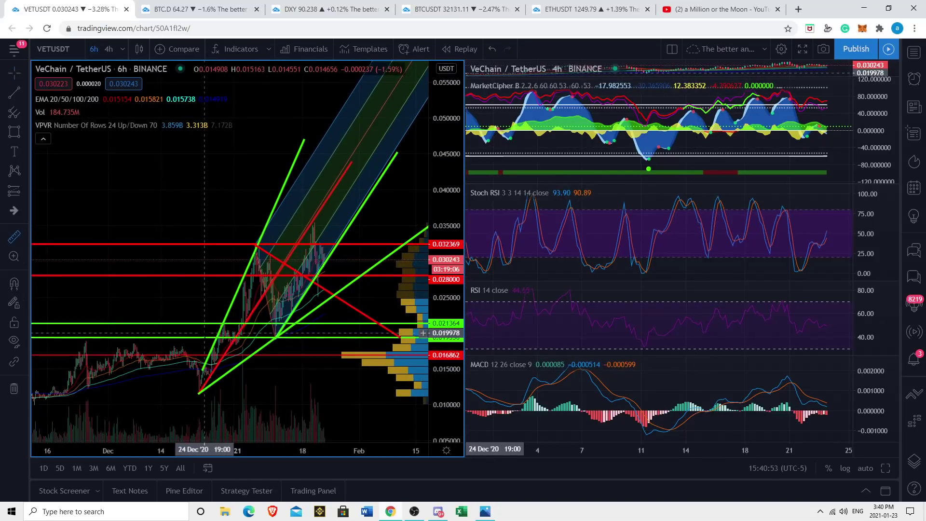
{"action": "left_click", "coordinate": [205, 333]}
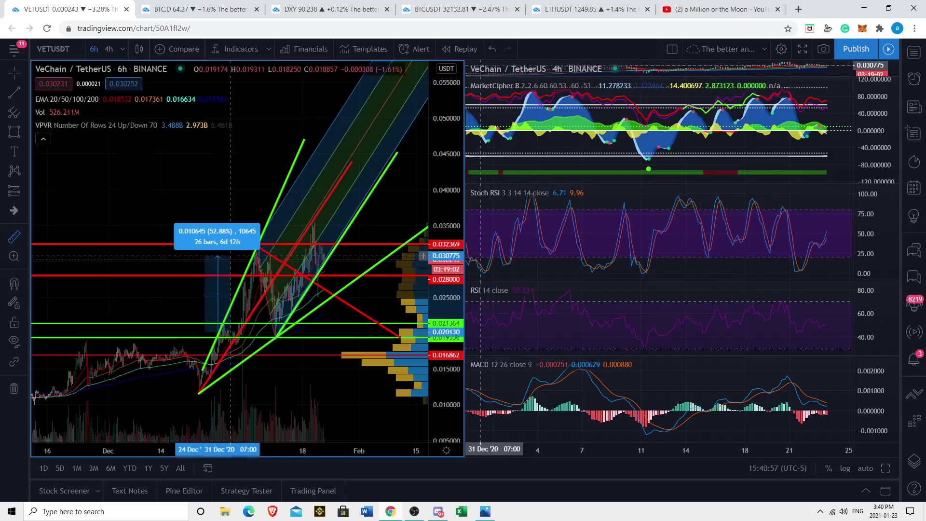
{"action": "left_click", "coordinate": [231, 255]}
{"action": "left_click", "coordinate": [197, 232]}
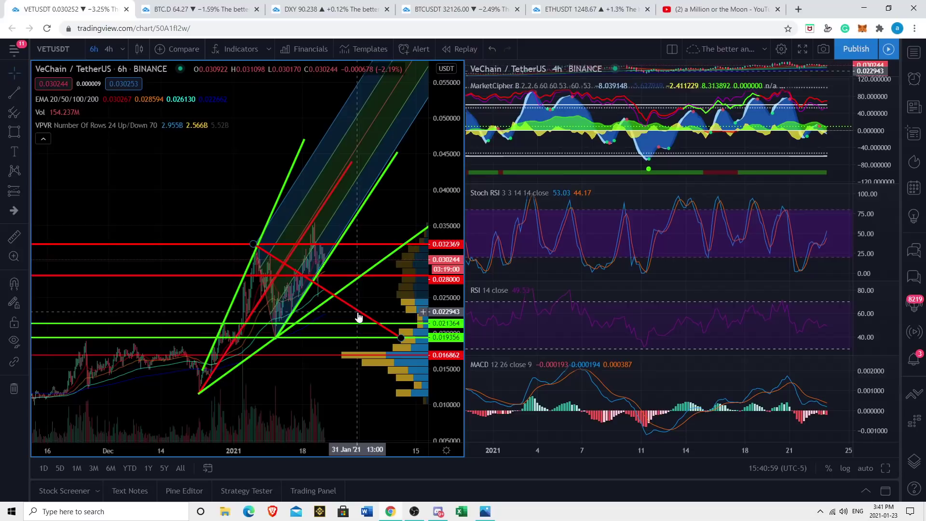
{"action": "scroll", "coordinate": [379, 325], "scroll_direction": "up", "scroll_amount": 5}
{"action": "left_click_drag", "start_coordinate": [446, 311], "coordinate": [446, 262]}
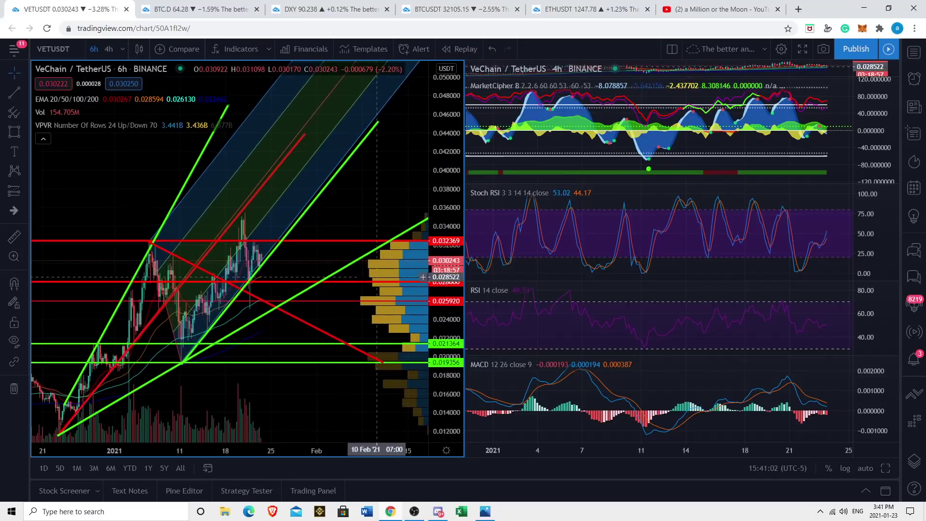
- Fit the 6h chart from early 2021 to mid-February, then make the right 4h chart active
{"action": "scroll", "coordinate": [395, 250], "scroll_direction": "up", "scroll_amount": 3}
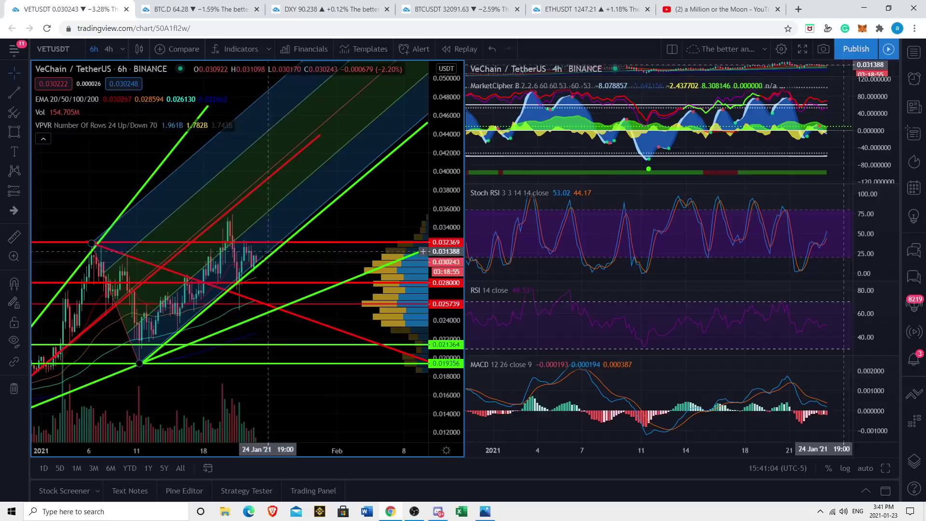
{"action": "left_click_drag", "start_coordinate": [357, 217], "coordinate": [294, 222]}
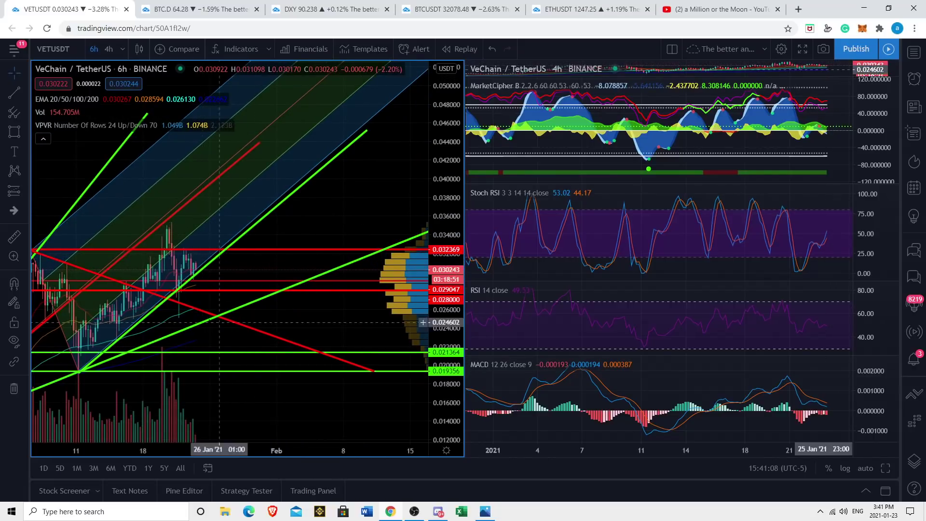
{"action": "scroll", "coordinate": [243, 314], "scroll_direction": "down", "scroll_amount": 2}
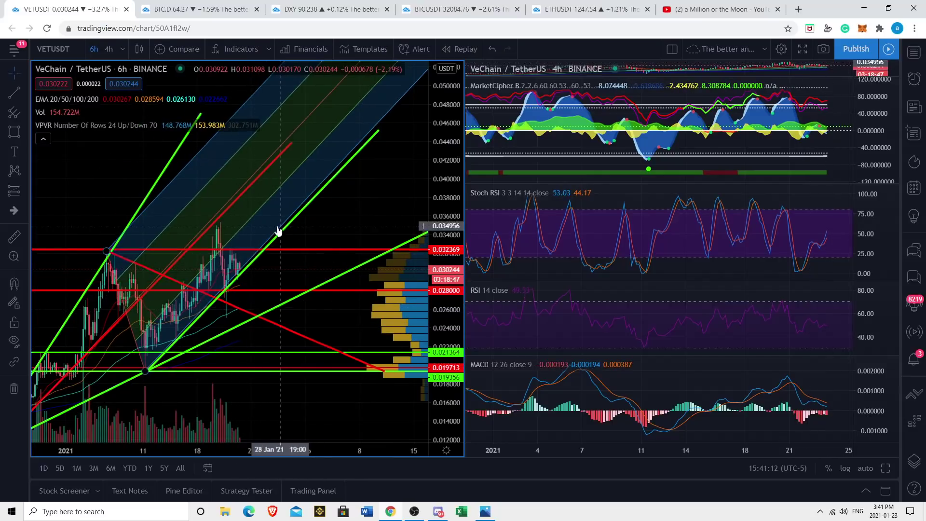
{"action": "mouse_move", "coordinate": [361, 210]}
{"action": "left_mouse_down"}
{"action": "mouse_move", "coordinate": [363, 256]}
{"action": "mouse_move", "coordinate": [362, 215]}
{"action": "left_mouse_up"}
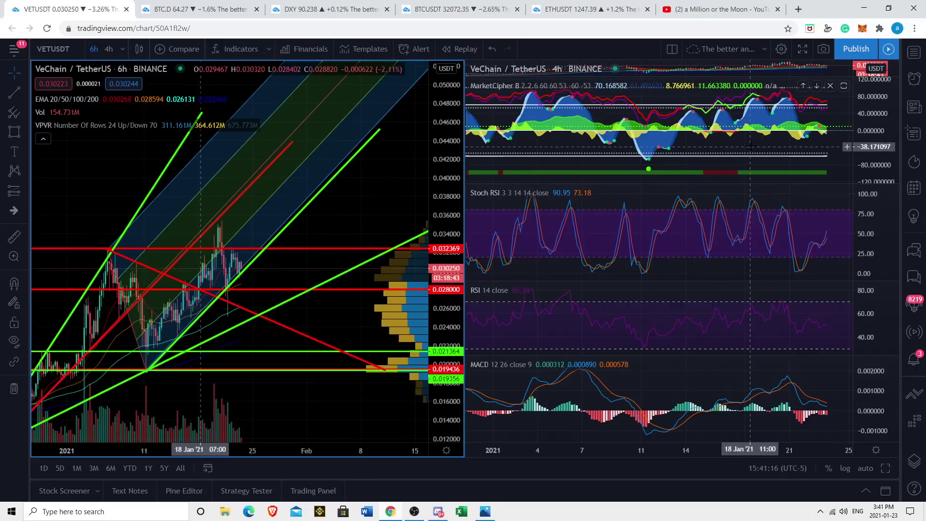
{"action": "left_click", "coordinate": [791, 158]}
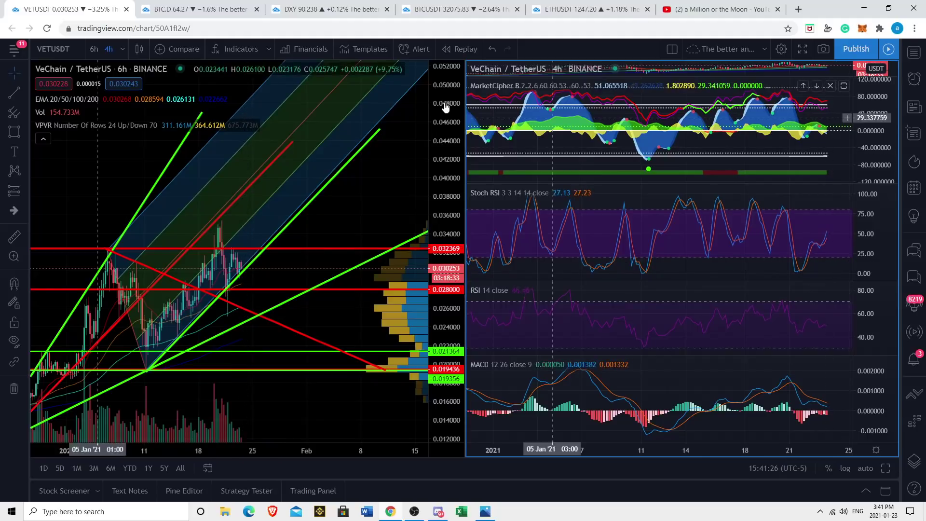
{"action": "left_click", "coordinate": [124, 49]}
- Put the right VeChain chart on 1 day, rescale its MACD pane, then change it to 6h
{"action": "left_click", "coordinate": [153, 353]}
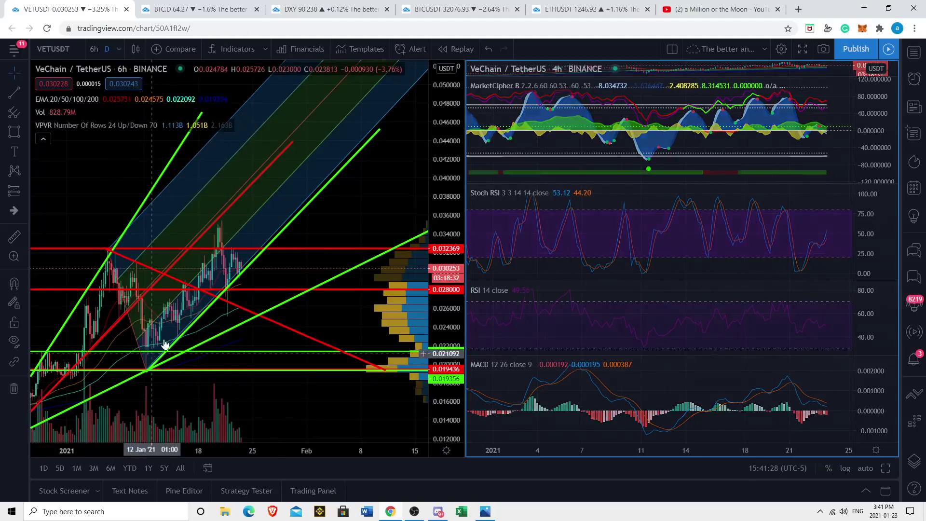
{"action": "left_click_drag", "start_coordinate": [872, 375], "coordinate": [784, 402]}
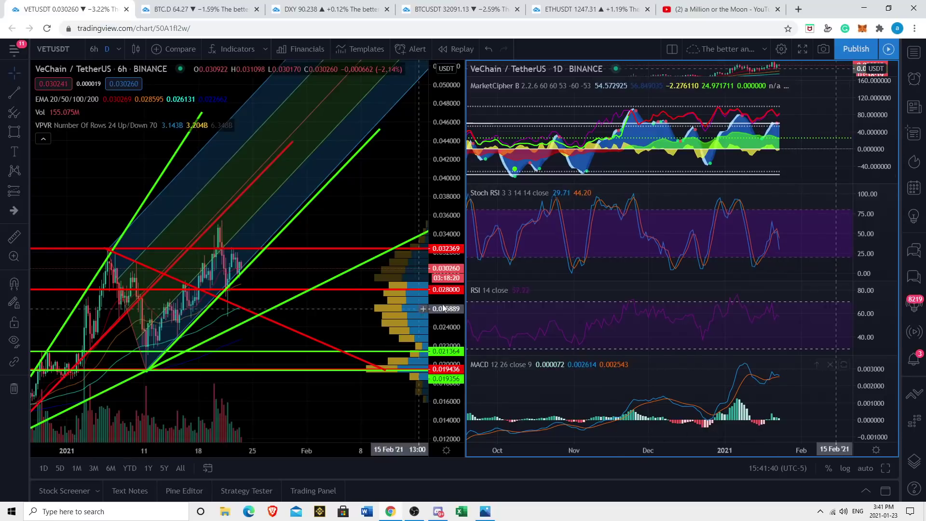
{"action": "left_click_drag", "start_coordinate": [348, 214], "coordinate": [351, 197]}
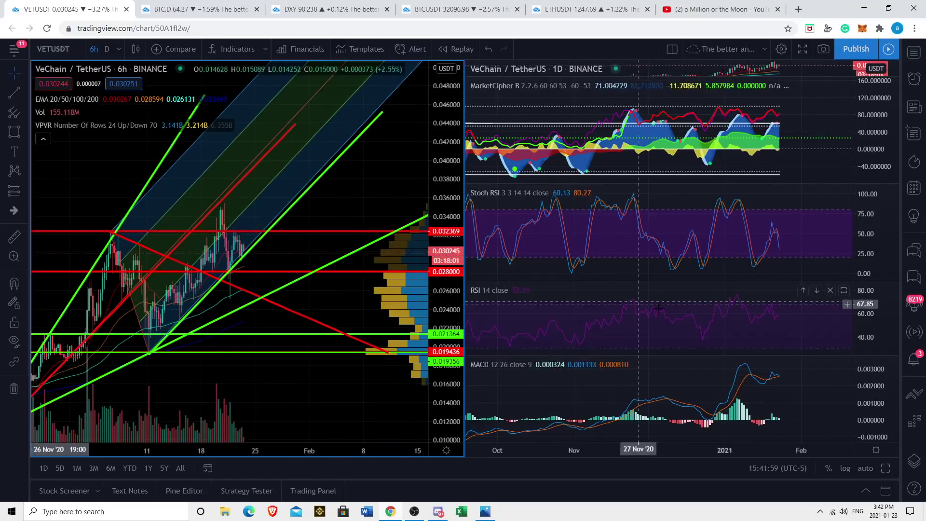
{"action": "left_click", "coordinate": [846, 143]}
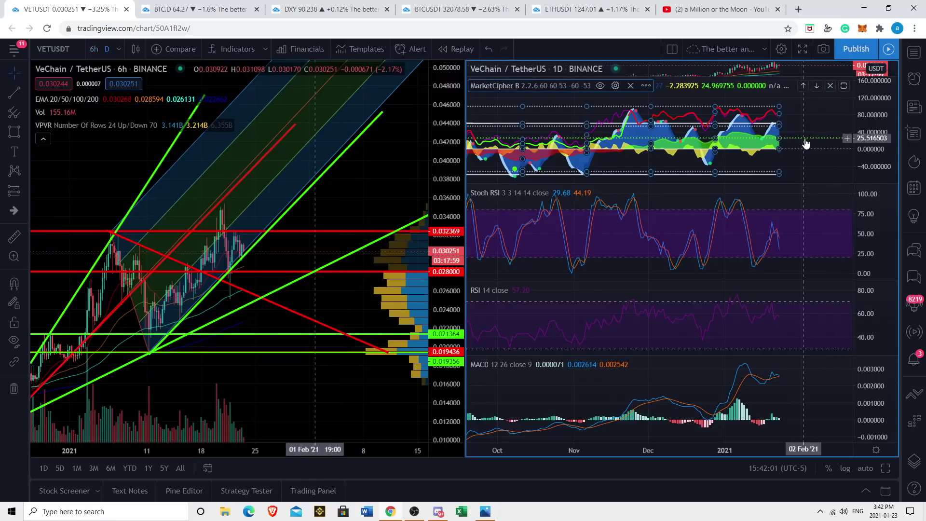
{"action": "left_click", "coordinate": [94, 50]}
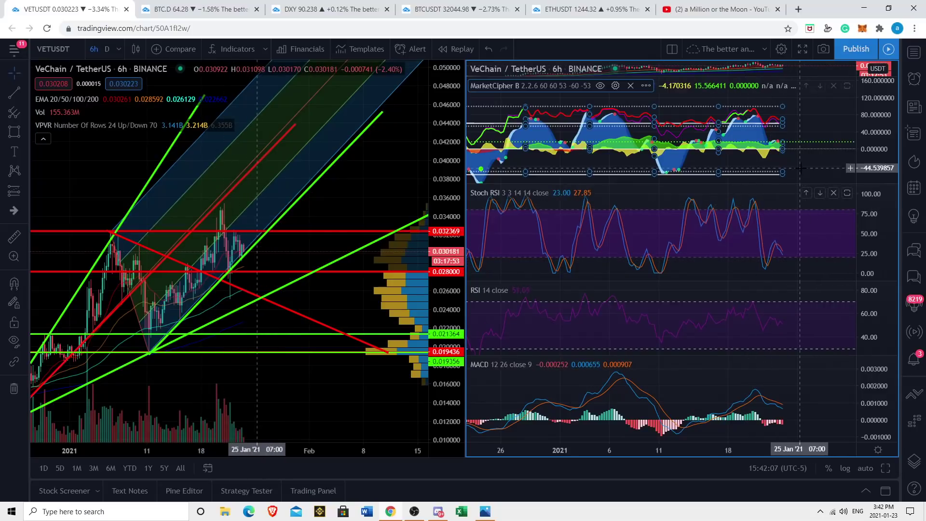
- Switch the right chart to 4 hours and shift the left 6h chart to mid-January onward
{"action": "left_click", "coordinate": [119, 48]}
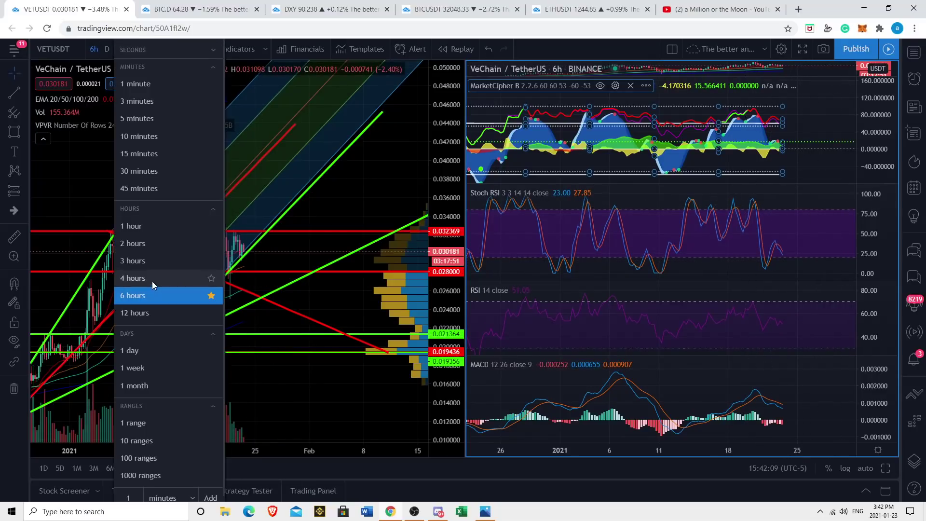
{"action": "left_click", "coordinate": [161, 286]}
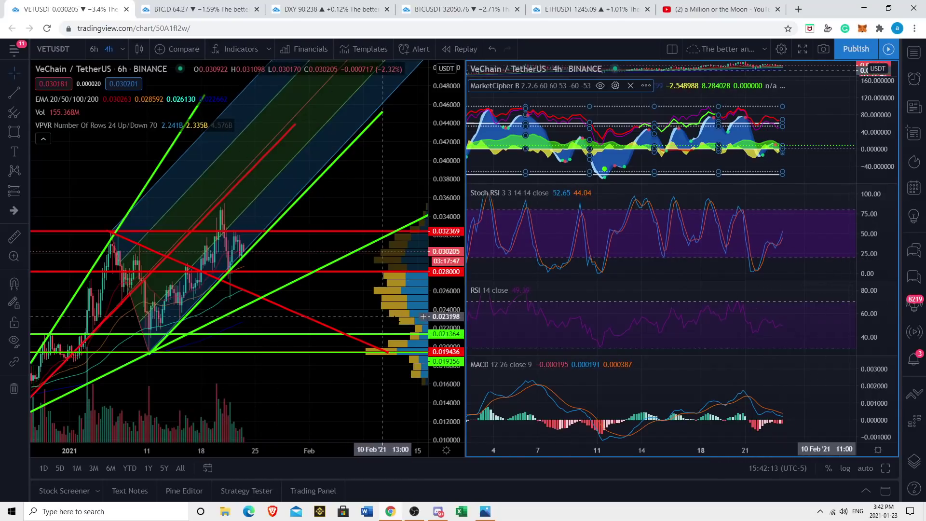
{"action": "left_click", "coordinate": [423, 232]}
{"action": "scroll", "coordinate": [398, 232], "scroll_direction": "up", "scroll_amount": 5}
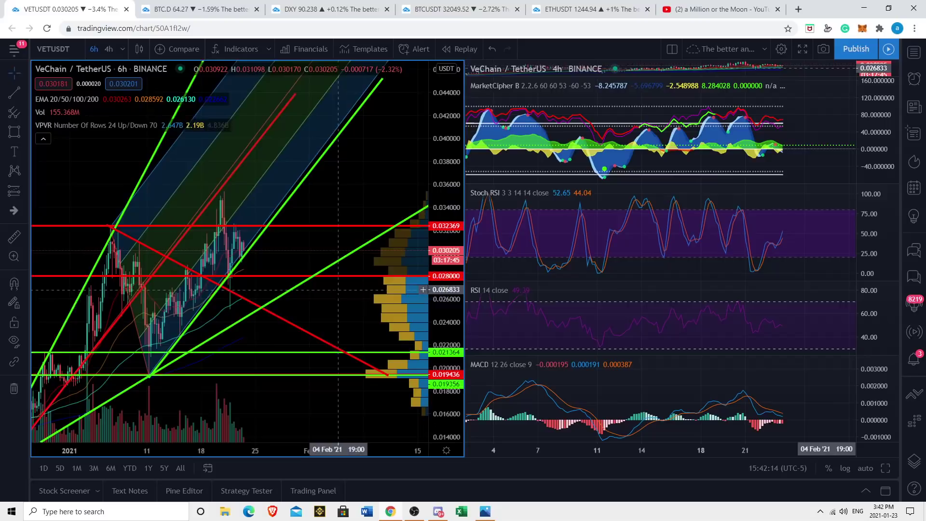
{"action": "left_click_drag", "start_coordinate": [261, 240], "coordinate": [307, 245]}
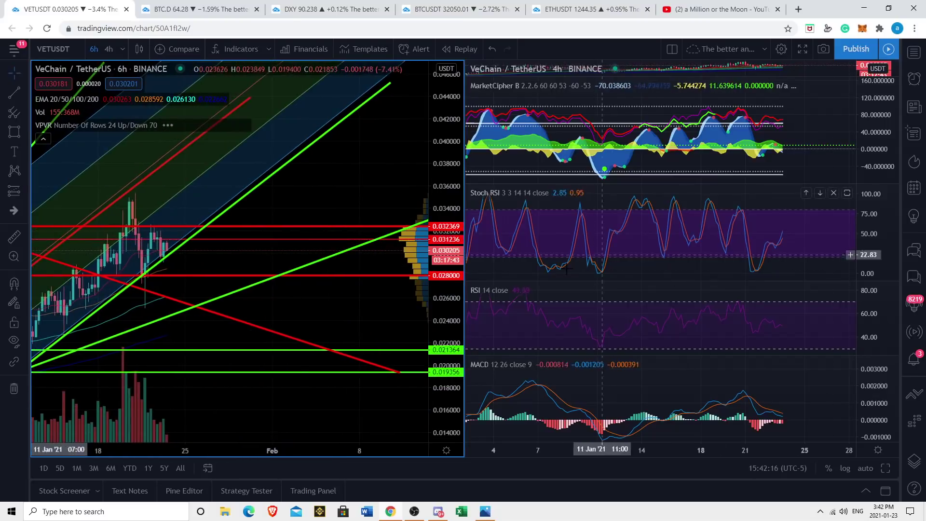
{"action": "left_click_drag", "start_coordinate": [330, 205], "coordinate": [359, 202]}
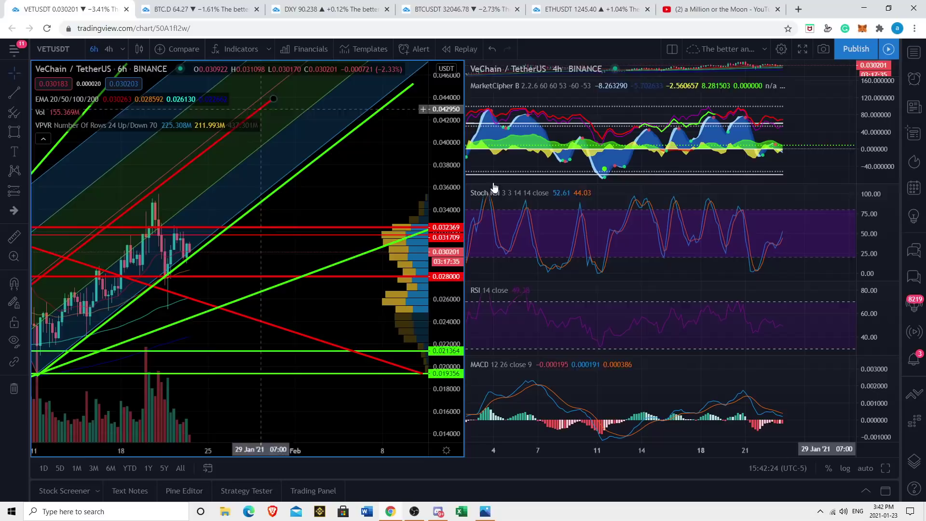
- Step the right chart through 2 hours and 1 hour, then return it to 6h
{"action": "left_click", "coordinate": [805, 147]}
{"action": "left_click", "coordinate": [123, 49]}
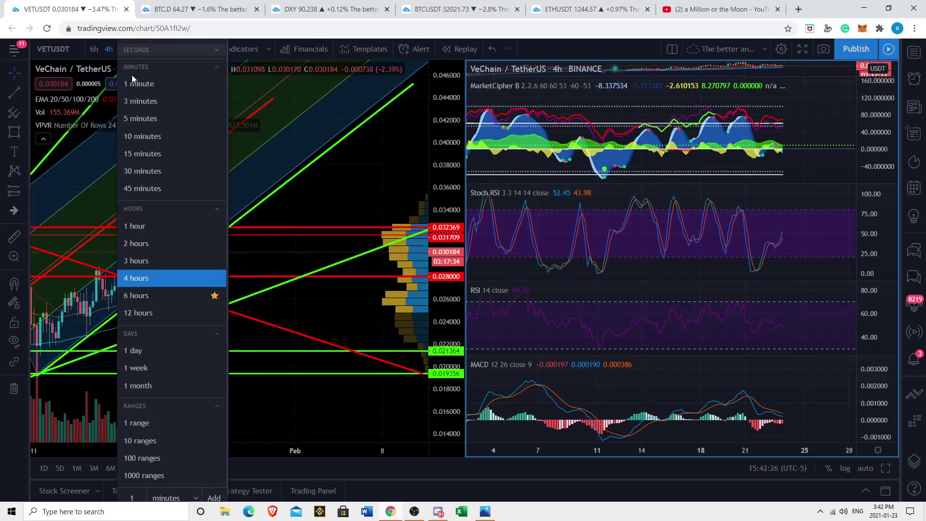
{"action": "left_click", "coordinate": [135, 243]}
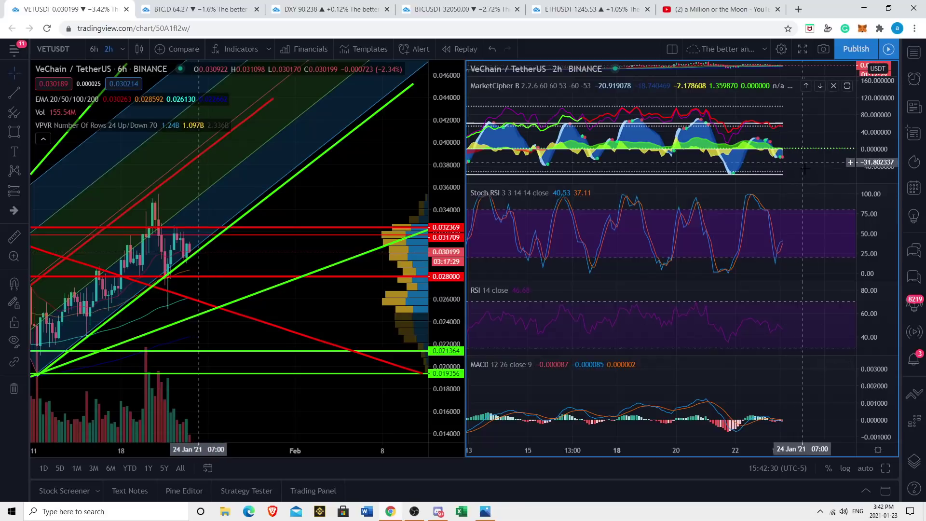
{"action": "left_click", "coordinate": [122, 49]}
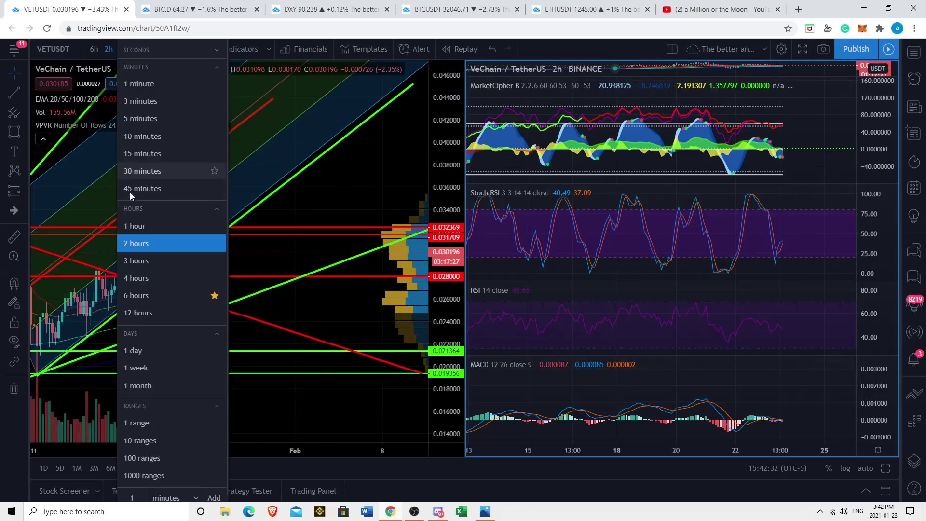
{"action": "left_click", "coordinate": [143, 224]}
{"action": "scroll", "coordinate": [550, 391], "scroll_direction": "down", "scroll_amount": 5}
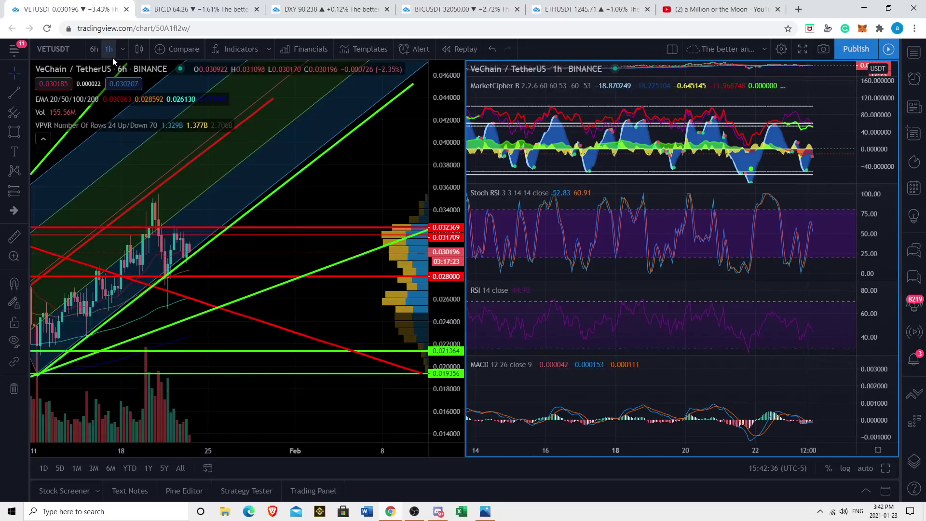
{"action": "left_click", "coordinate": [95, 49]}
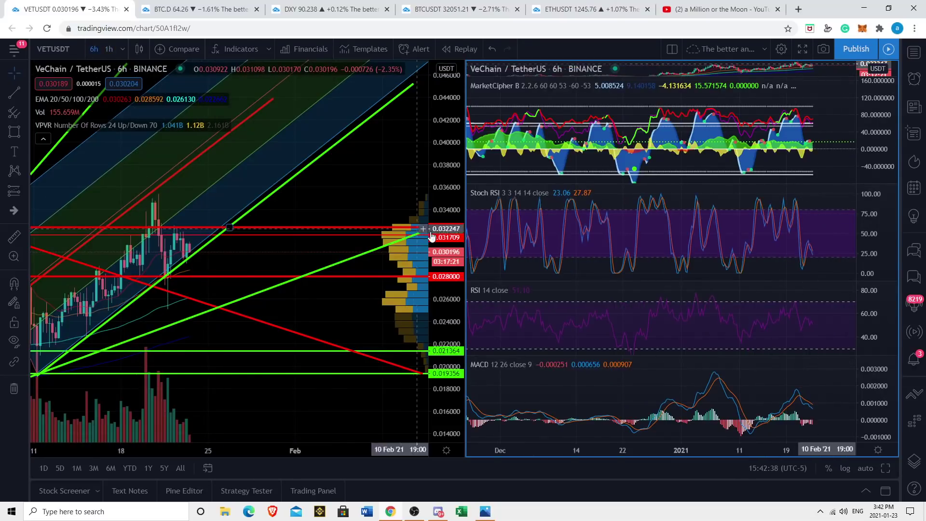
- Zoom the left 6h chart out to show the rally from late December
{"action": "left_click", "coordinate": [455, 212]}
{"action": "scroll", "coordinate": [326, 318], "scroll_direction": "down", "scroll_amount": 2}
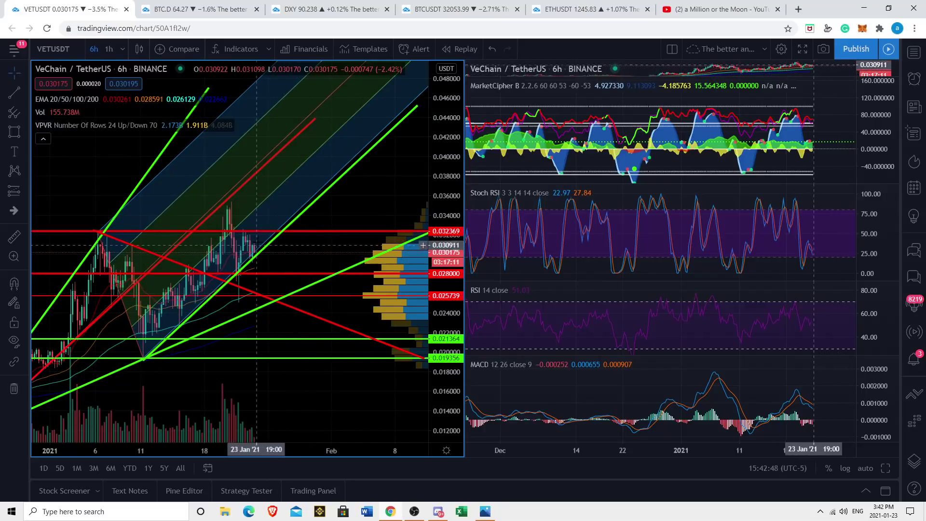
{"action": "left_click_drag", "start_coordinate": [359, 213], "coordinate": [370, 209]}
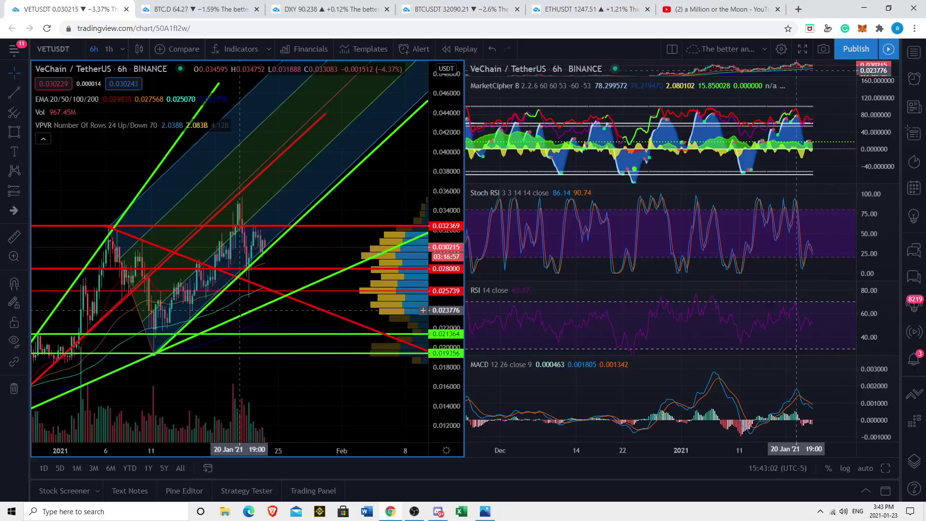
- Inspect the green trendline and the EMA 20/50/100/200 lines, then pan to lower prices
{"action": "left_click", "coordinate": [266, 311]}
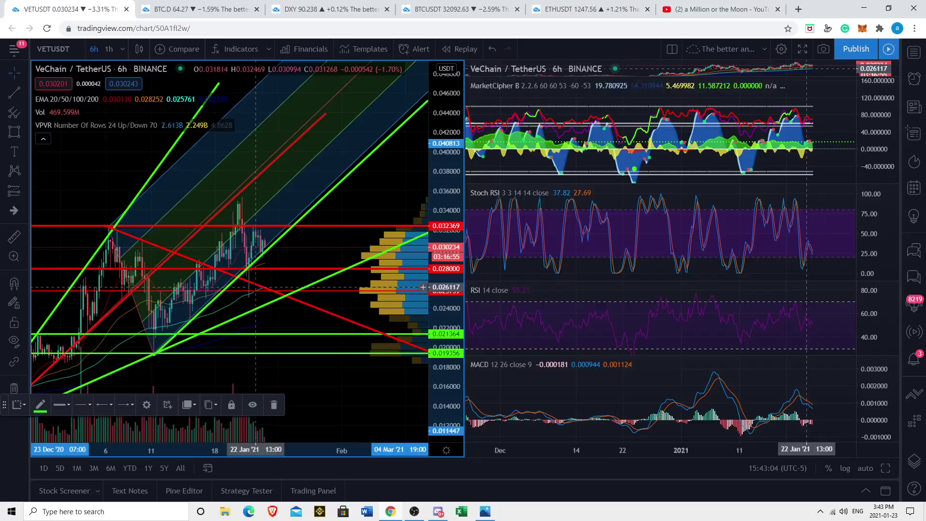
{"action": "left_click", "coordinate": [257, 287]}
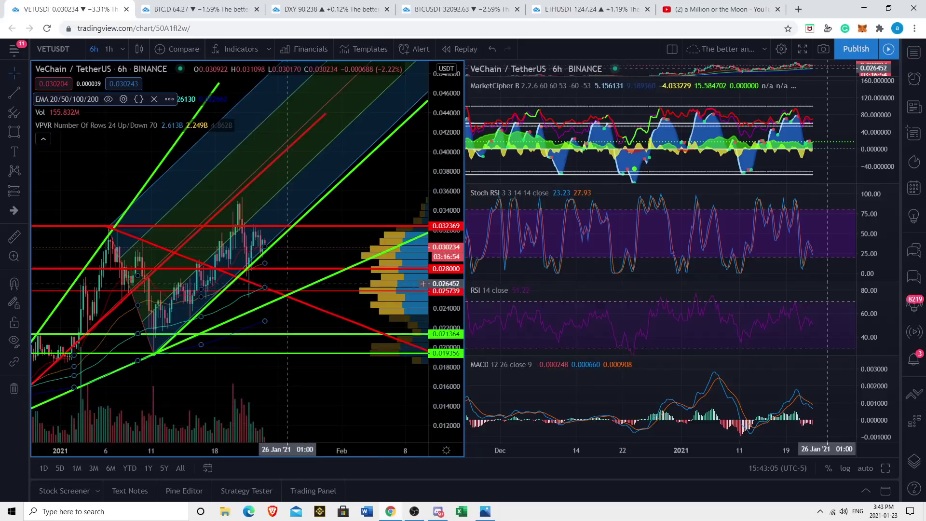
{"action": "left_click", "coordinate": [244, 300]}
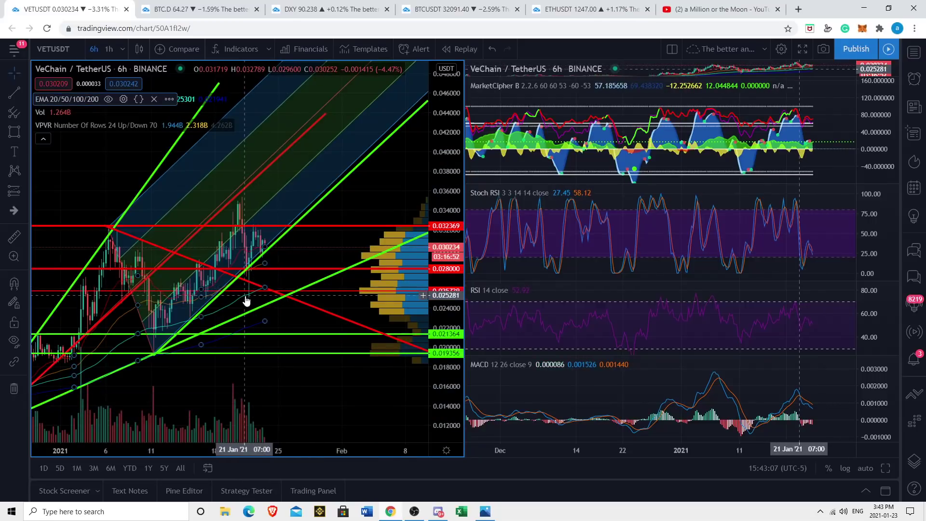
{"action": "left_click", "coordinate": [285, 286]}
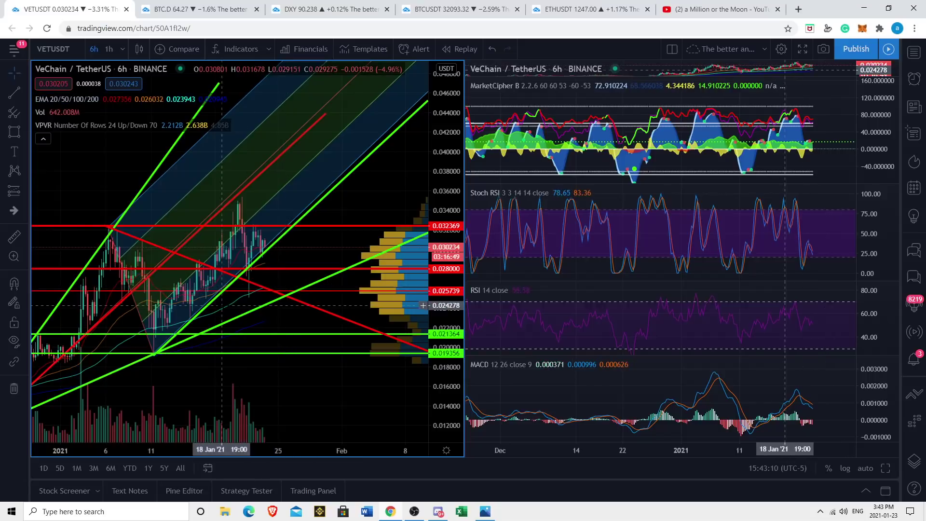
{"action": "left_click_drag", "start_coordinate": [385, 208], "coordinate": [295, 190]}
{"action": "scroll", "coordinate": [387, 336], "scroll_direction": "down", "scroll_amount": 4}
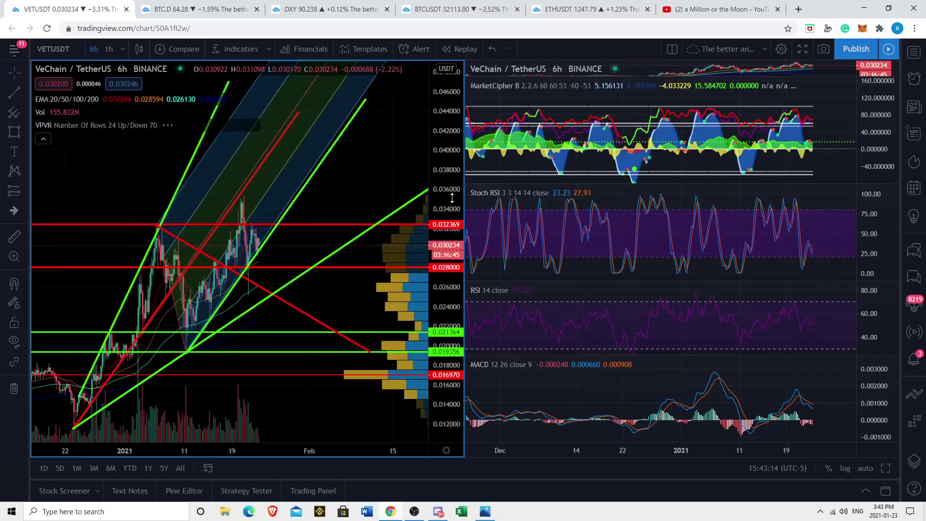
- Compress the price scale and pan the chart until the pitchfork and the 0.016970 support line are both visible
{"action": "left_click_drag", "start_coordinate": [452, 197], "coordinate": [449, 275]}
{"action": "left_click_drag", "start_coordinate": [371, 199], "coordinate": [407, 213]}
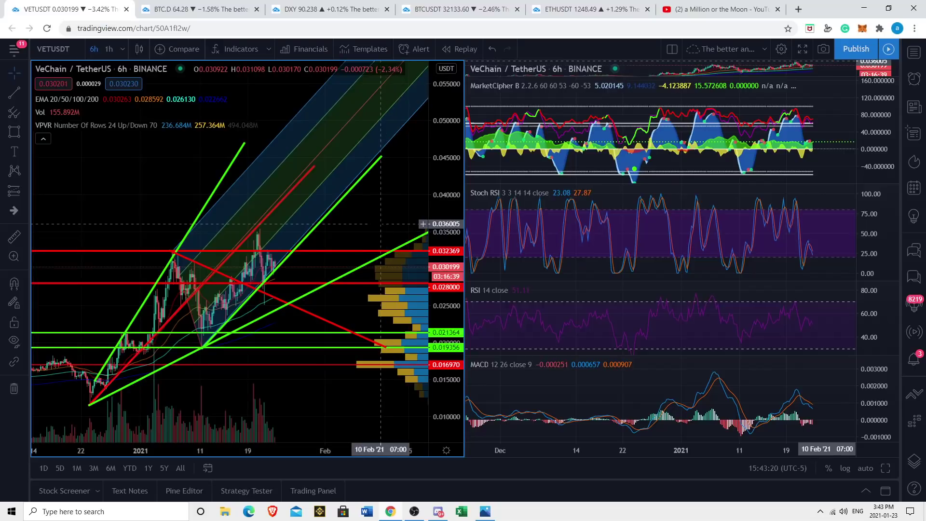
{"action": "left_click_drag", "start_coordinate": [380, 223], "coordinate": [345, 243]}
{"action": "left_click_drag", "start_coordinate": [457, 213], "coordinate": [453, 245]}
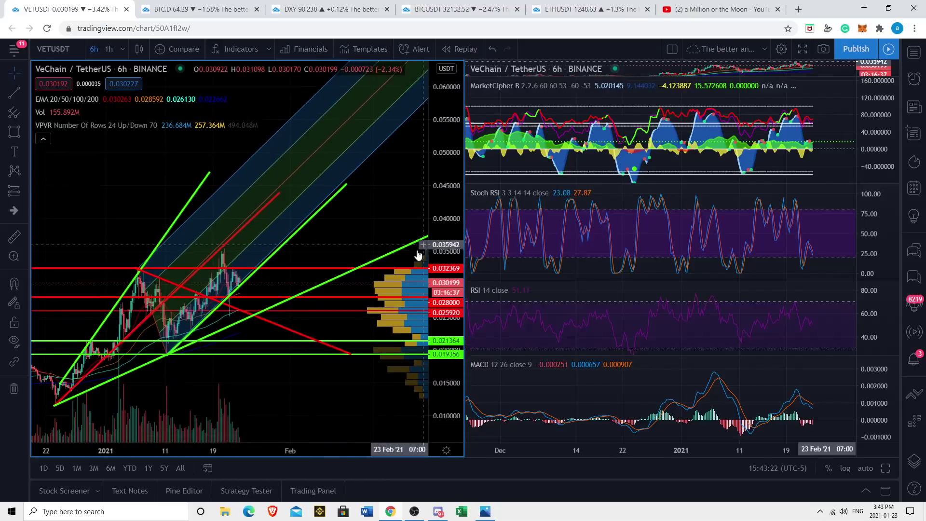
{"action": "mouse_move", "coordinate": [340, 256]}
{"action": "left_mouse_down"}
{"action": "mouse_move", "coordinate": [367, 260]}
{"action": "mouse_move", "coordinate": [347, 263]}
{"action": "left_mouse_up"}
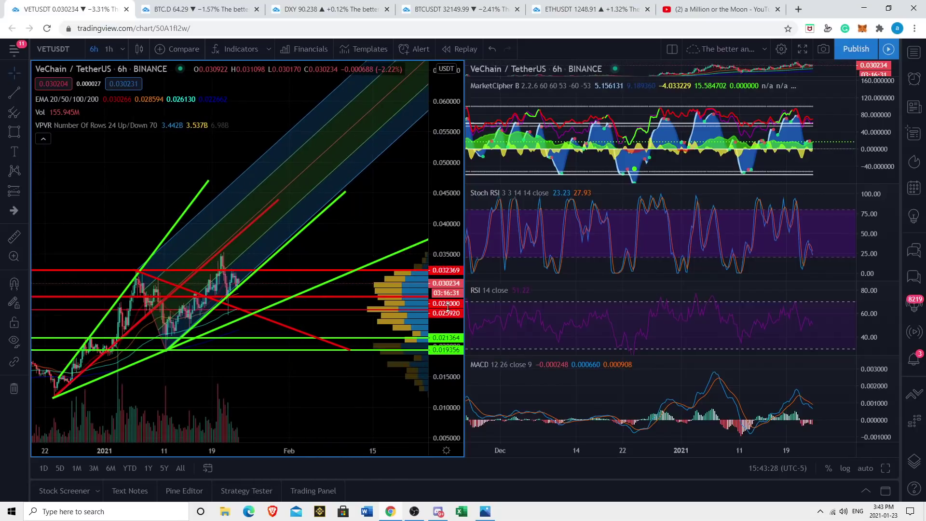
{"action": "left_click_drag", "start_coordinate": [444, 308], "coordinate": [349, 218]}
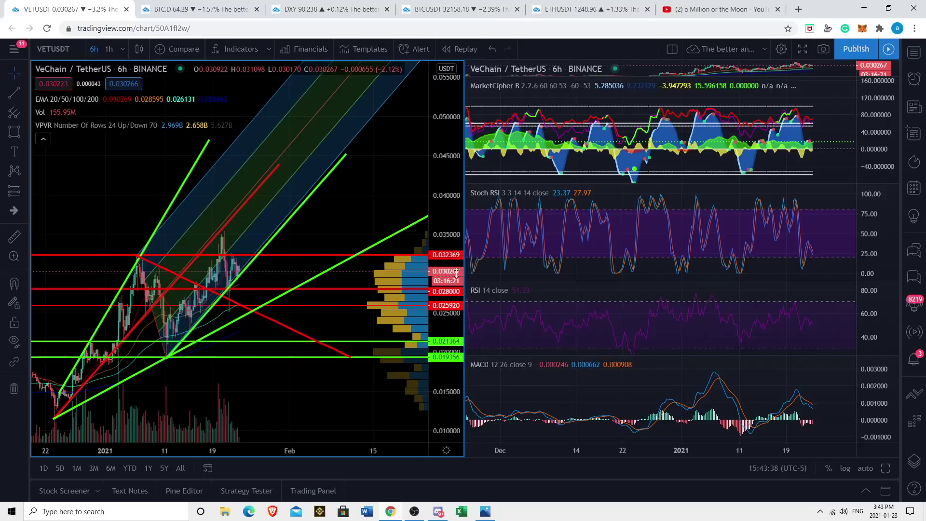
{"action": "left_click_drag", "start_coordinate": [321, 226], "coordinate": [341, 232]}
{"action": "left_click_drag", "start_coordinate": [443, 226], "coordinate": [441, 261]}
{"action": "left_click_drag", "start_coordinate": [364, 232], "coordinate": [356, 217]}
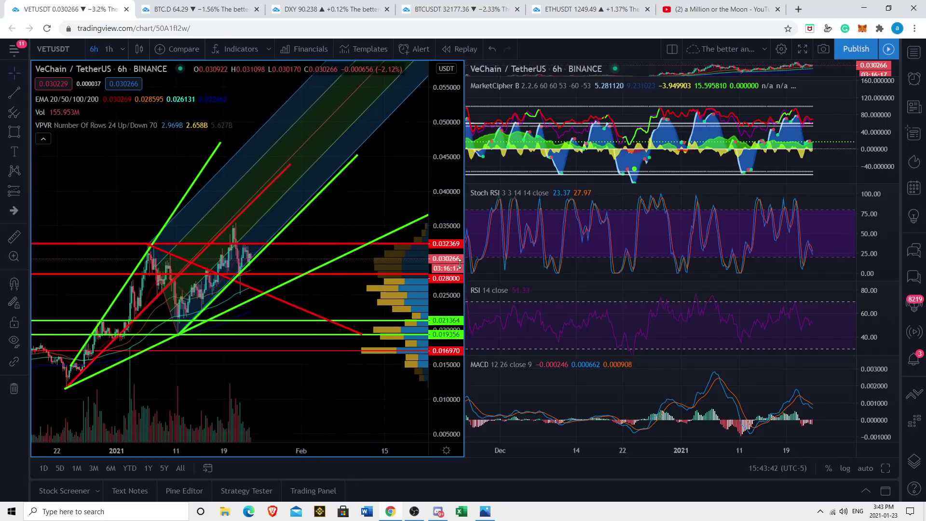